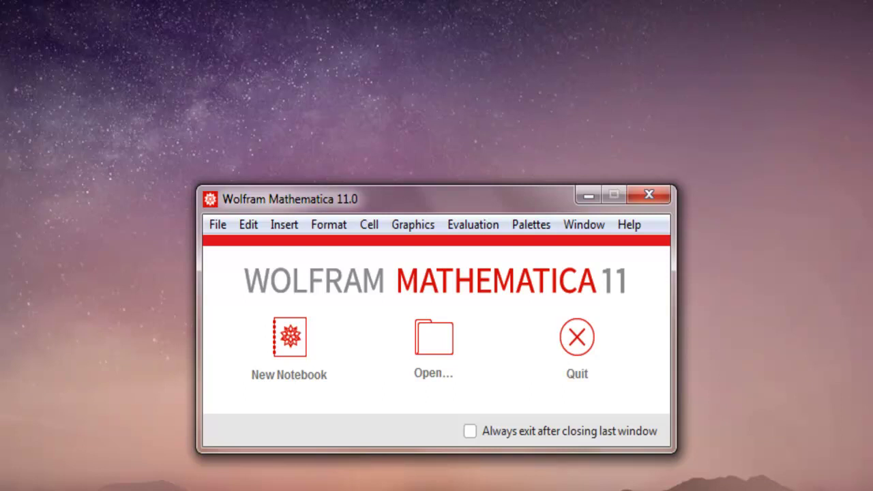
Create a new blank notebook, Untitled-2, from the welcome screen and move its window left
{"action": "left_click_drag", "start_coordinate": [302, 205], "coordinate": [216, 182]}
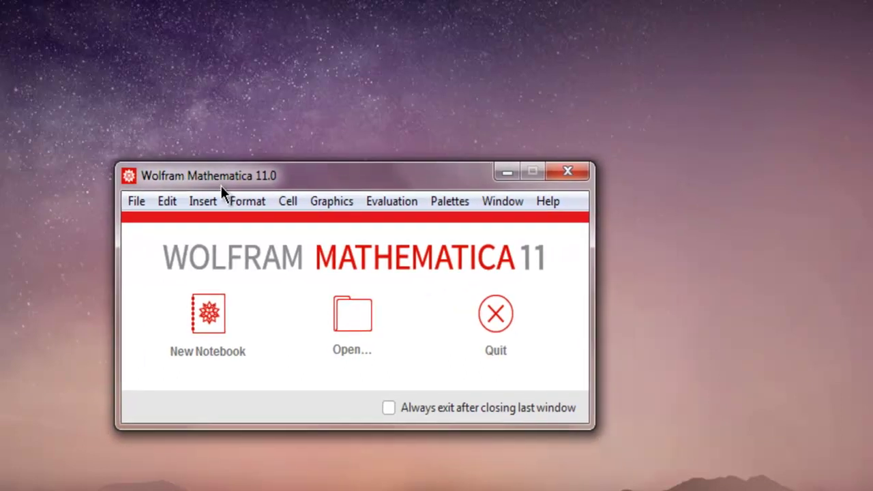
{"action": "left_click", "coordinate": [200, 325]}
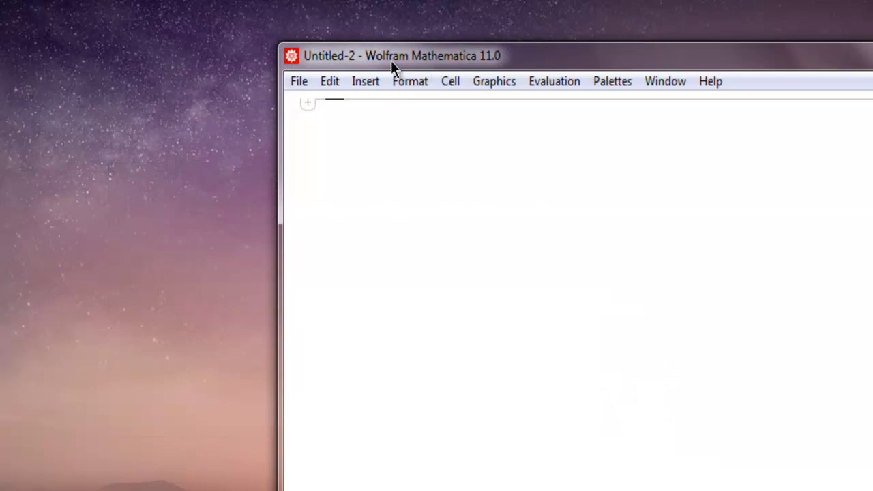
{"action": "left_click_drag", "start_coordinate": [390, 61], "coordinate": [159, 58]}
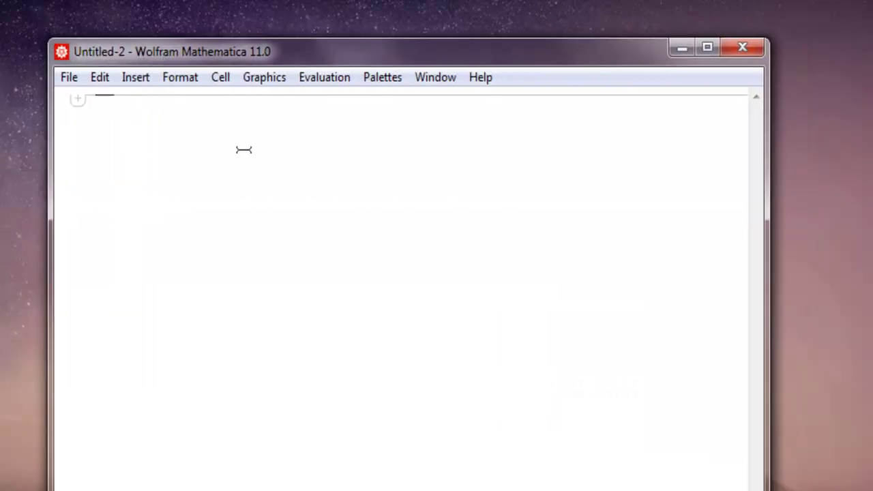
Start a new input cell at the top of Untitled-2 with Alt+1
{"action": "key", "text": "alt+1"}
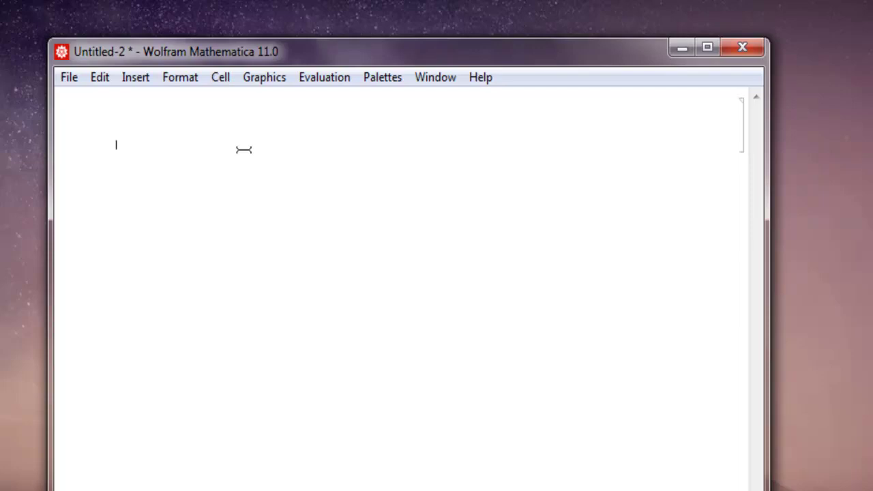
Insert TableForm from autocomplete, correcting the misspelled 'Tabel'
{"action": "type", "text": "Tabel"}
{"action": "key", "text": "BackSpace"}
{"action": "key", "text": "BackSpace"}
{"action": "type", "text": "le"}
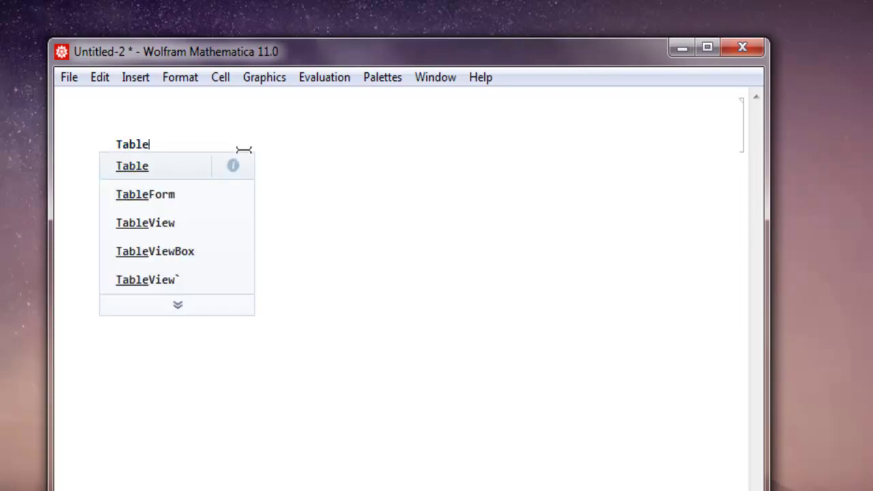
{"action": "key", "text": "Down"}
{"action": "key", "text": "Return"}
Give TableForm the data {{5, 7}, {4, 2}, {10, 3}} and begin a 'Table' option name
{"action": "type", "text": "["}
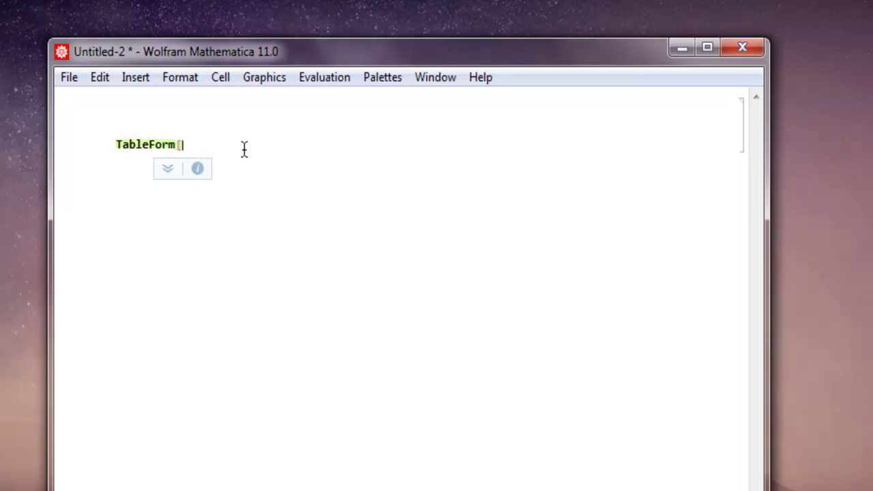
{"action": "type", "text": "{{"}
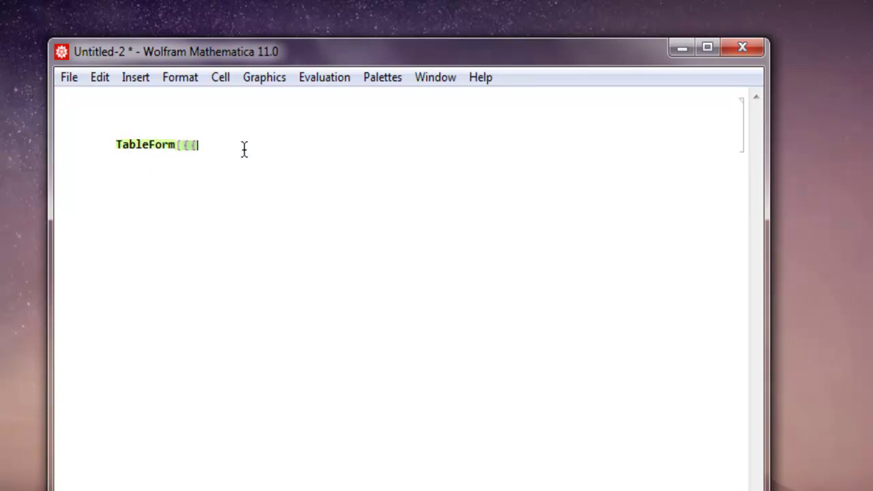
{"action": "type", "text": "1"}
{"action": "key", "text": "BackSpace"}
{"action": "type", "text": "5"}
{"action": "type", "text": ", 7}"}
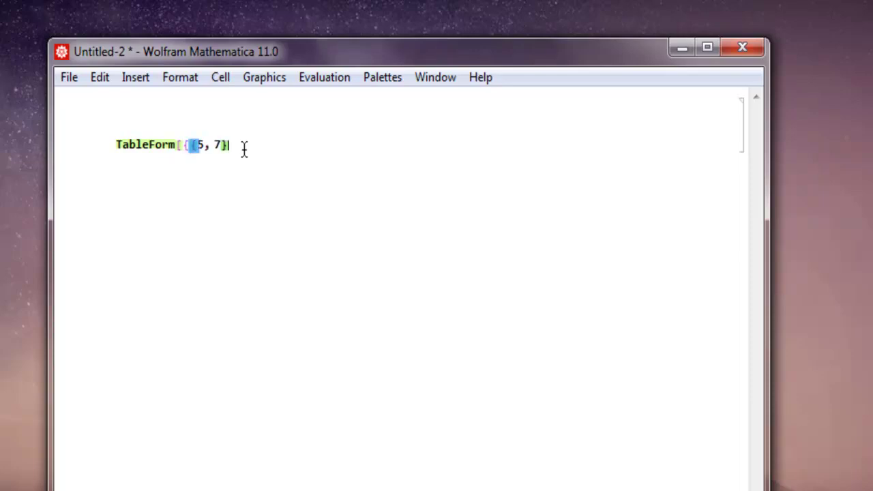
{"action": "type", "text": ","}
{"action": "type", "text": " {"}
{"action": "type", "text": "4, 2}"}
{"action": "type", "text": ", {"}
{"action": "type", "text": "10,"}
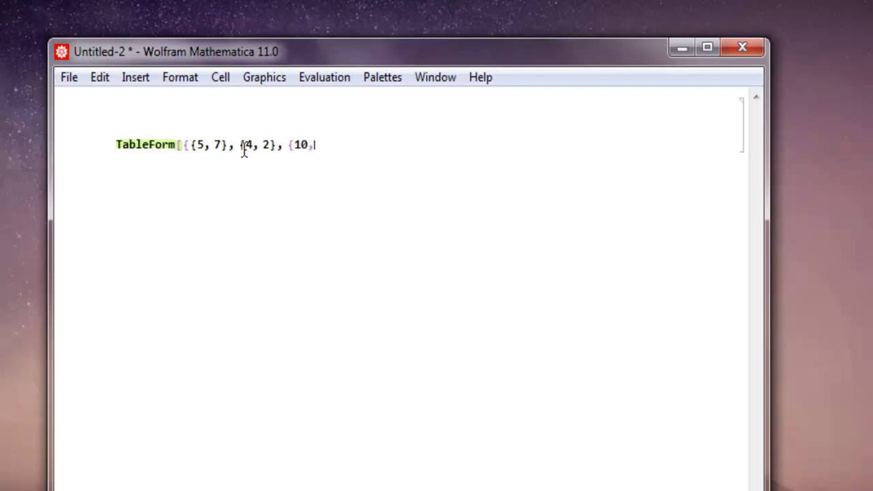
{"action": "type", "text": " 3}"}
{"action": "type", "text": ","}
{"action": "key", "text": "BackSpace"}
{"action": "type", "text": "}"}
{"action": "type", "text": ","}
{"action": "type", "text": " Ta"}
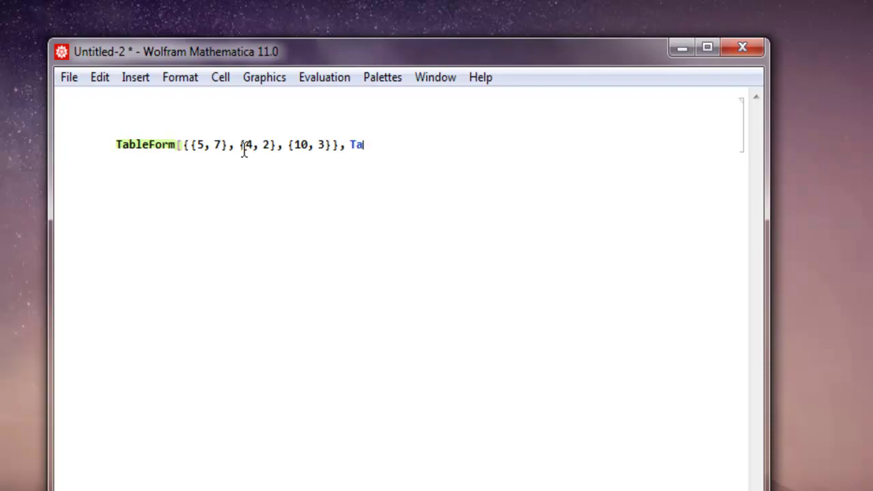
{"action": "type", "text": "ble"}
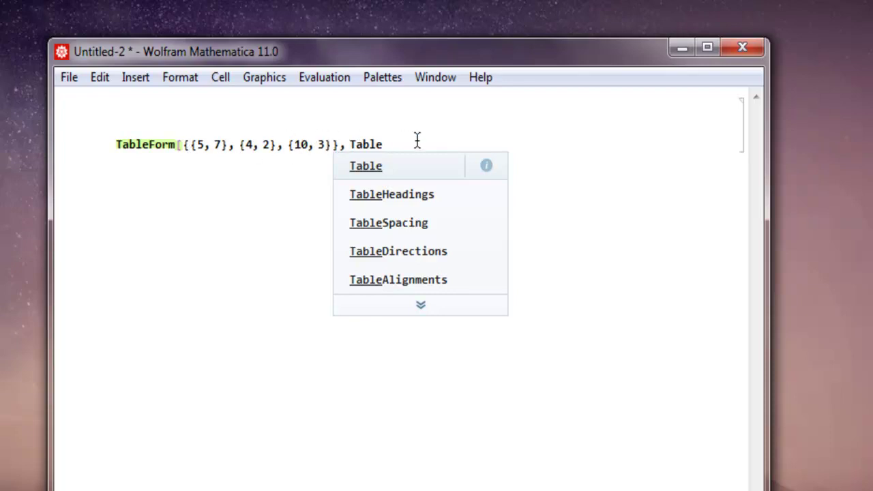
Add TableHeadings with row labels "Group A", "Group B", "Group C", fixing typos
{"action": "key", "text": "Down"}
{"action": "key", "text": "Return"}
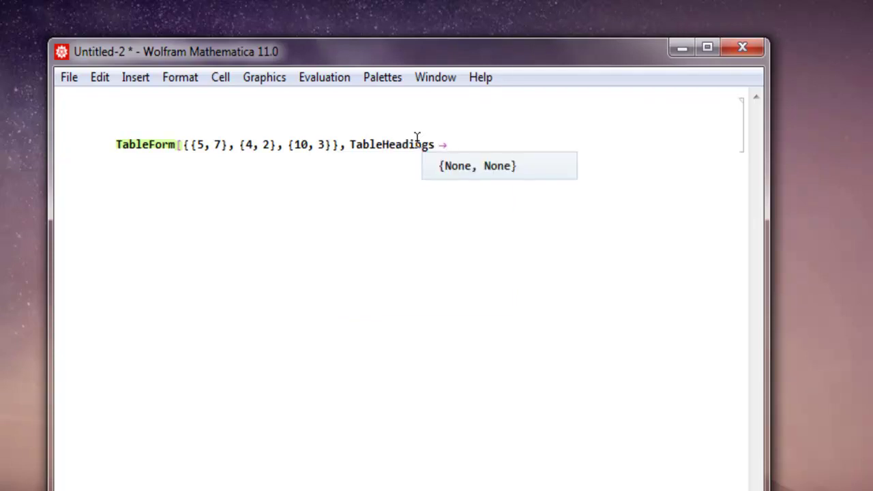
{"action": "type", "text": "{{"}
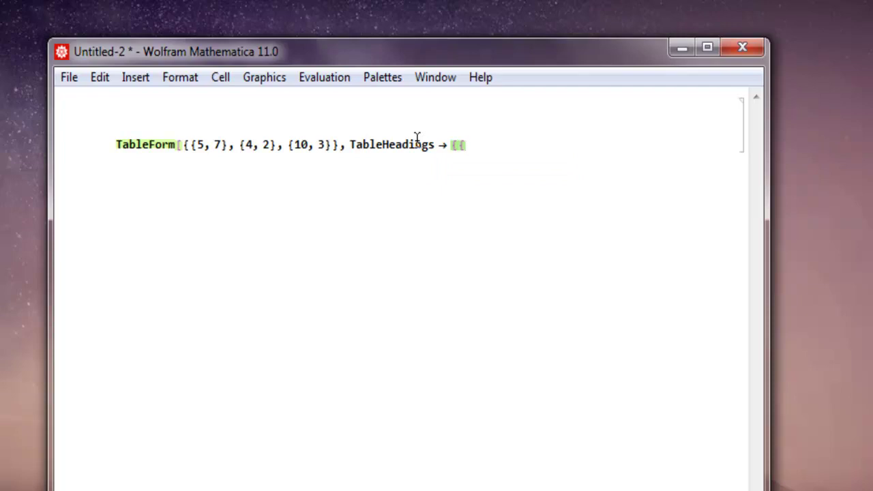
{"action": "type", "text": "\""}
{"action": "type", "text": "Gor"}
{"action": "type", "text": "u"}
{"action": "key", "text": "BackSpace"}
{"action": "key", "text": "BackSpace"}
{"action": "key", "text": "BackSpace"}
{"action": "type", "text": "roup "}
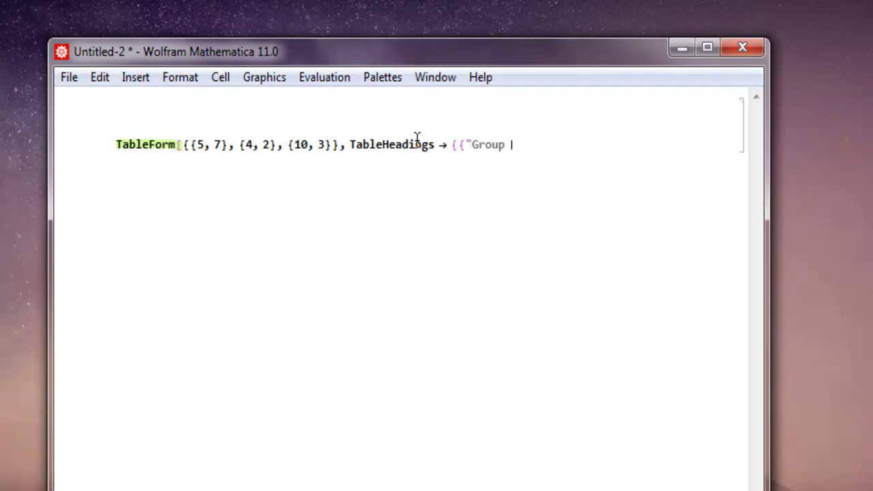
{"action": "type", "text": "A\","}
{"action": "type", "text": " \"Group B"}
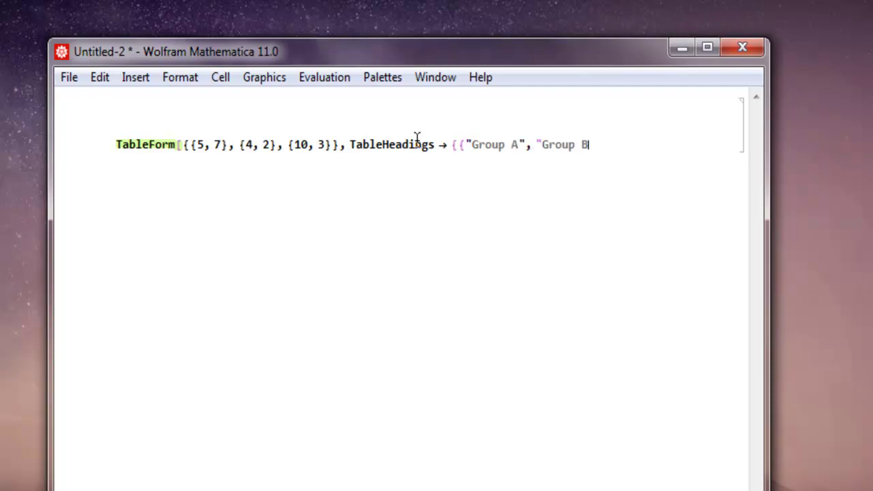
{"action": "type", "text": "\", \"G"}
{"action": "type", "text": "roup"}
{"action": "type", "text": "C"}
{"action": "key", "text": "BackSpace"}
{"action": "type", "text": "C\""}
{"action": "type", "text": "}"}
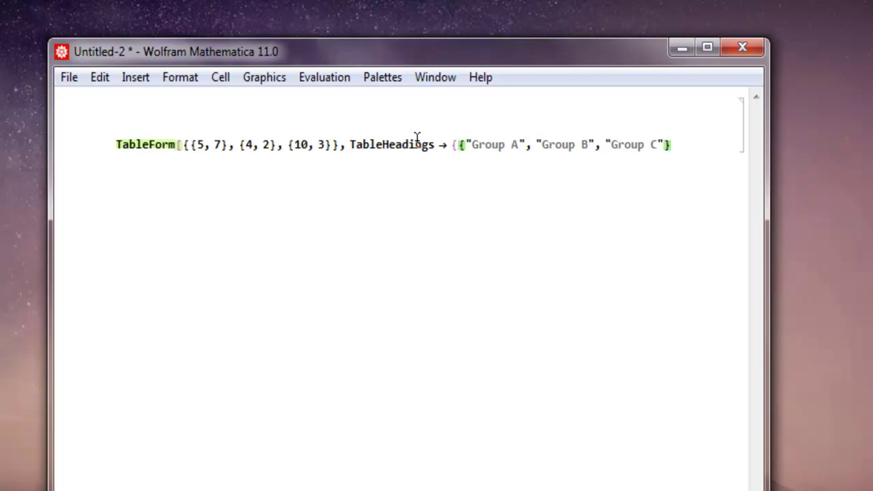
{"action": "type", "text": ","}
Add column headings {"X1", "X2"} and close the expression, repairing the misplaced quotes
{"action": "type", "text": "\""}
{"action": "type", "text": "X"}
{"action": "type", "text": "1"}
{"action": "key", "text": "Left"}
{"action": "key", "text": "Left"}
{"action": "key", "text": "Left"}
{"action": "type", "text": "{\"X1"}
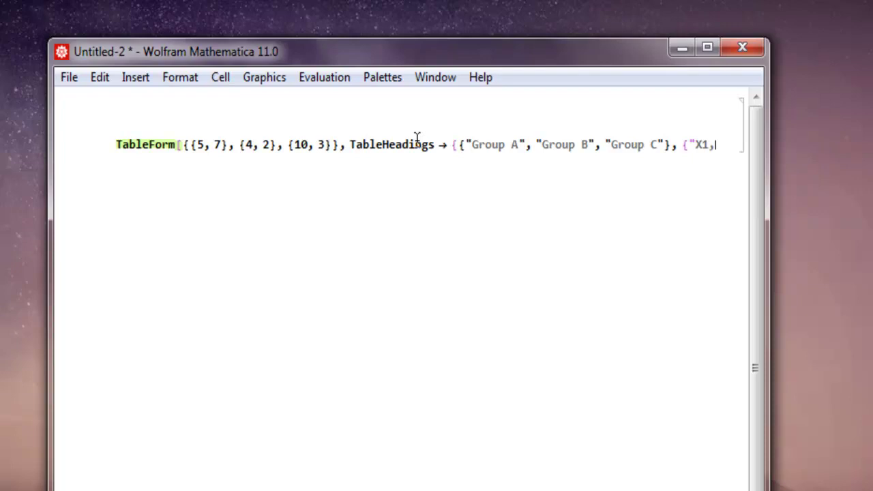
{"action": "type", "text": ",\" X2"}
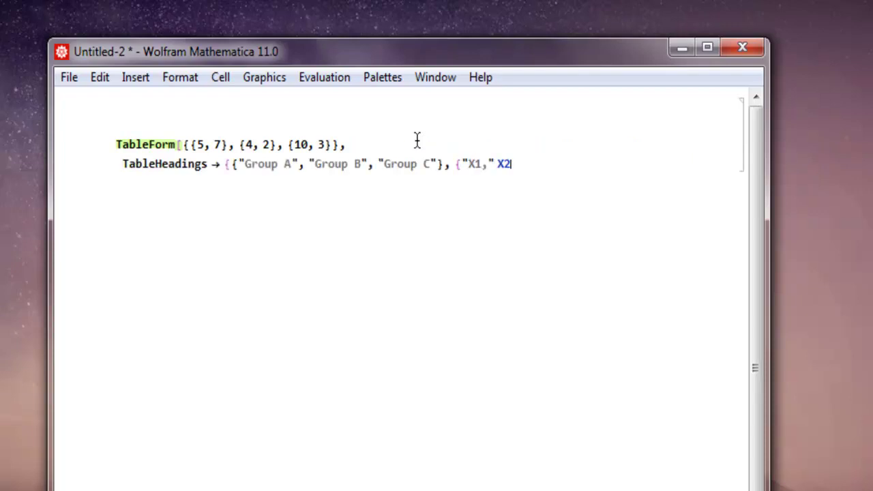
{"action": "type", "text": " \"}"}
{"action": "type", "text": "}"}
{"action": "type", "text": "]"}
{"action": "left_click", "coordinate": [482, 168]}
{"action": "type", "text": "\""}
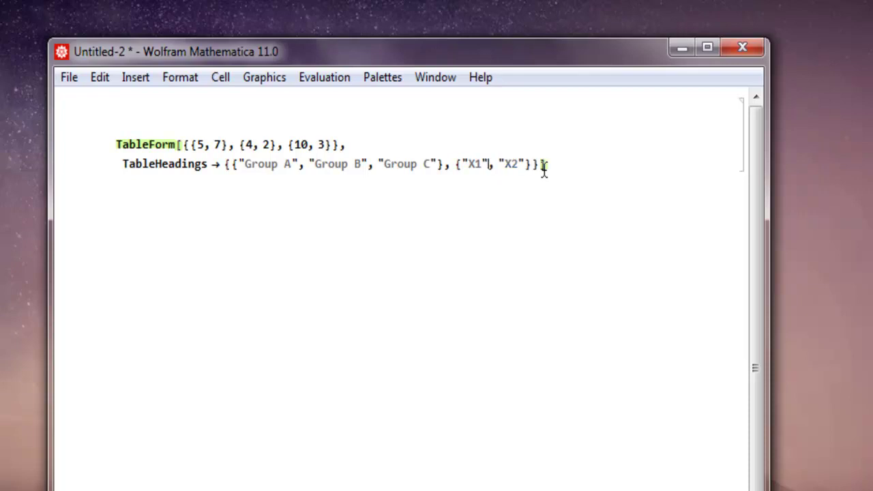
{"action": "left_click", "coordinate": [544, 169]}
{"action": "left_click", "coordinate": [554, 163]}
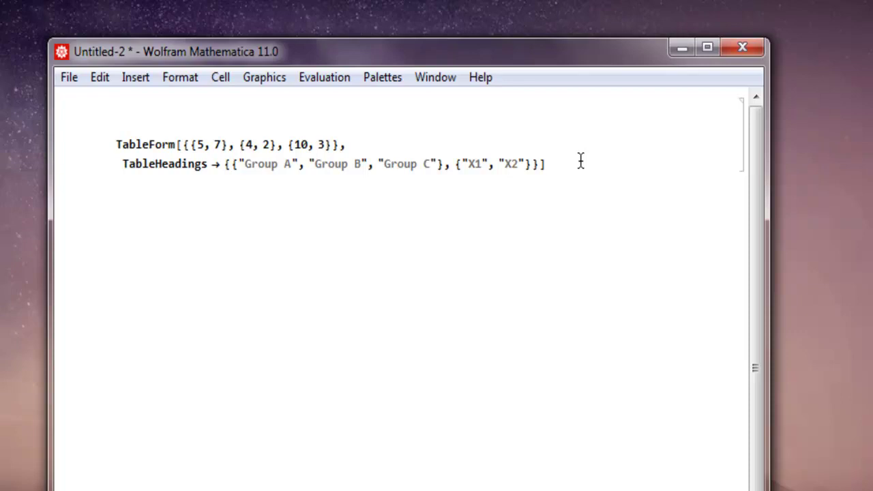
Evaluate the Group A–C × X1/X2 TableForm and start a new input cell below
{"action": "key", "text": "shift+Return"}
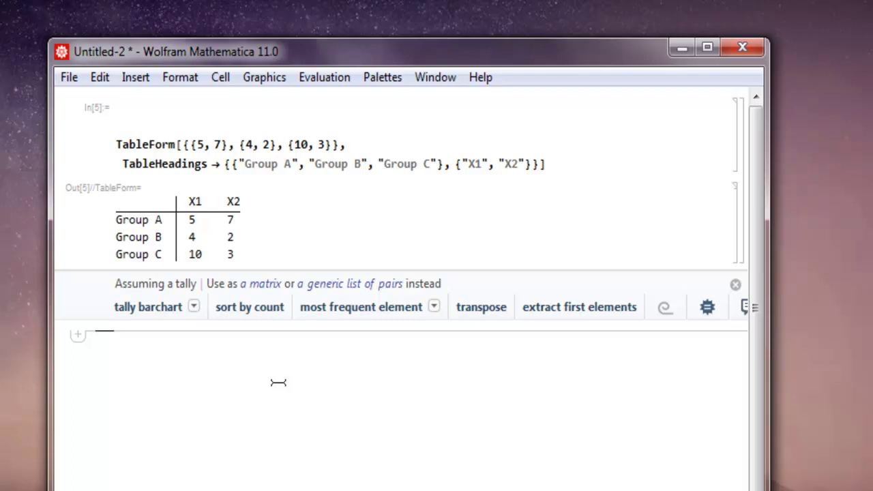
{"action": "left_click", "coordinate": [279, 383]}
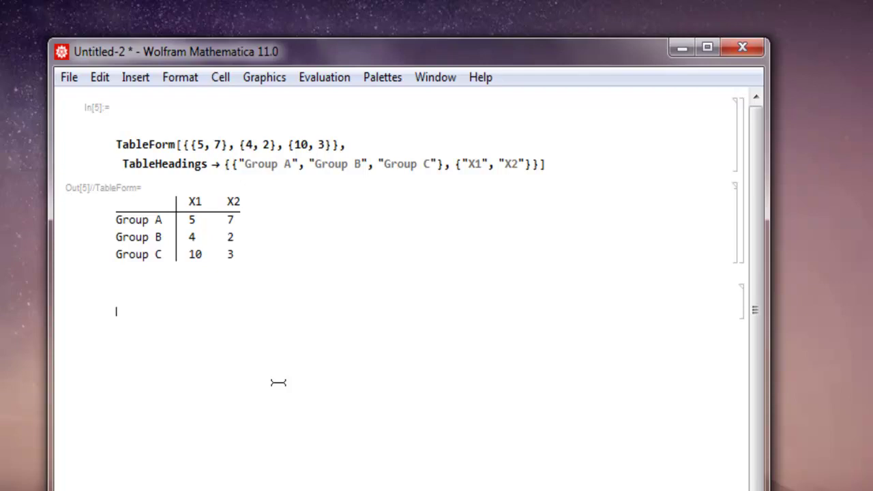
Insert TableForm from autocomplete in the new cell
{"action": "type", "text": "T"}
{"action": "key", "text": "BackSpace"}
{"action": "type", "text": "T"}
{"action": "type", "text": "able"}
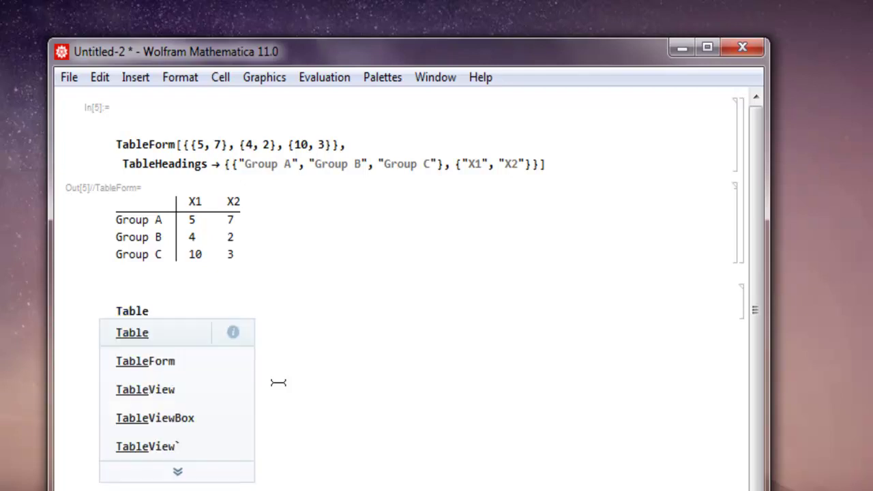
{"action": "key", "text": "Down"}
{"action": "key", "text": "Return"}
Give TableForm the argument Outer[Times, Range[10], Range[10]] and begin a 'Table' option name
{"action": "type", "text": "["}
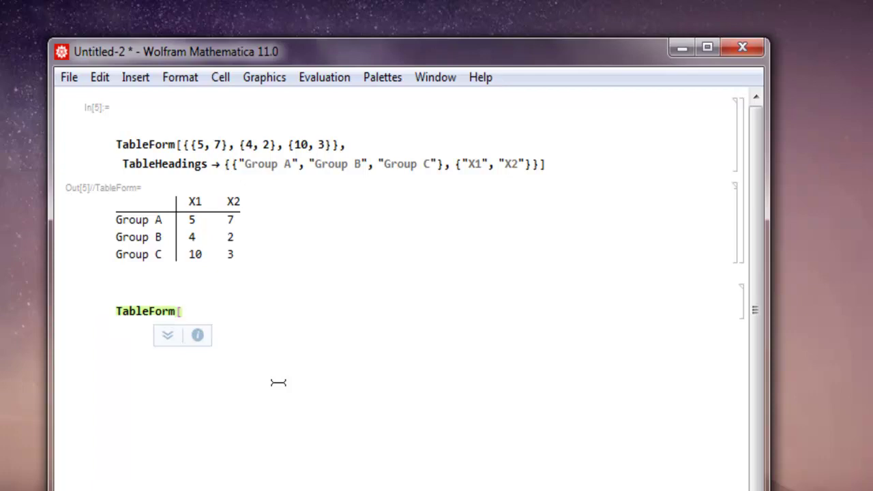
{"action": "type", "text": "Out"}
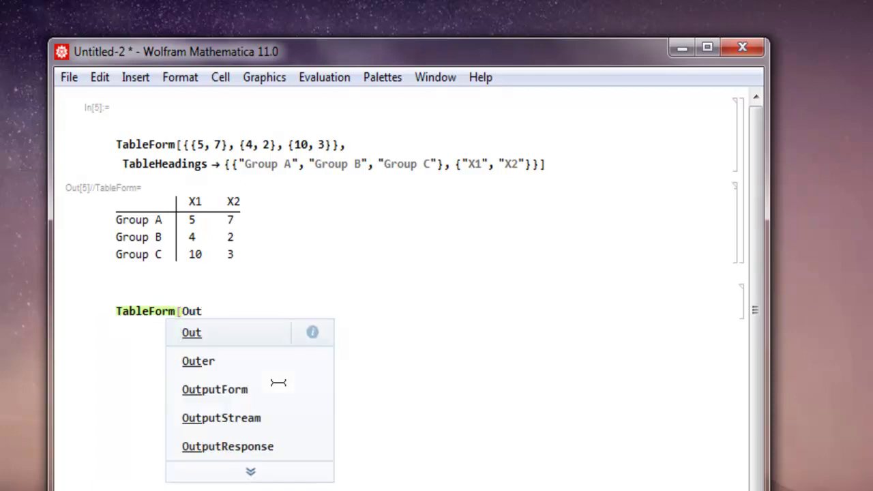
{"action": "key", "text": "Down"}
{"action": "key", "text": "Return"}
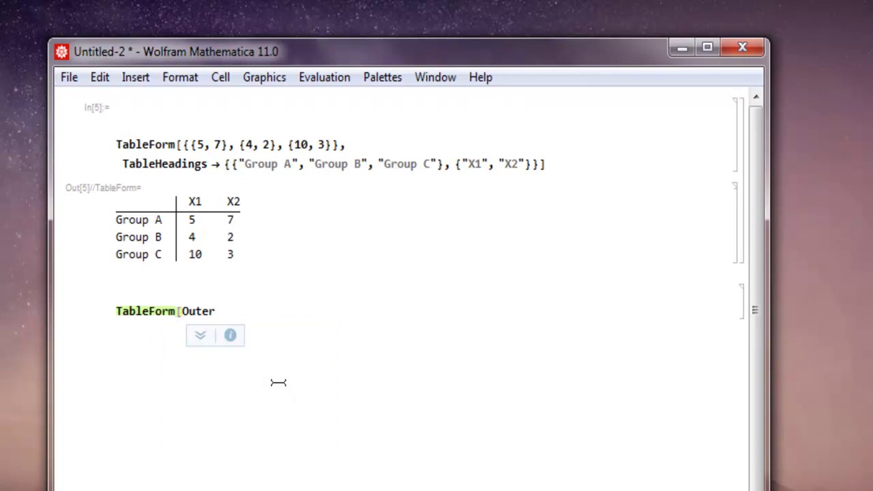
{"action": "type", "text": "["}
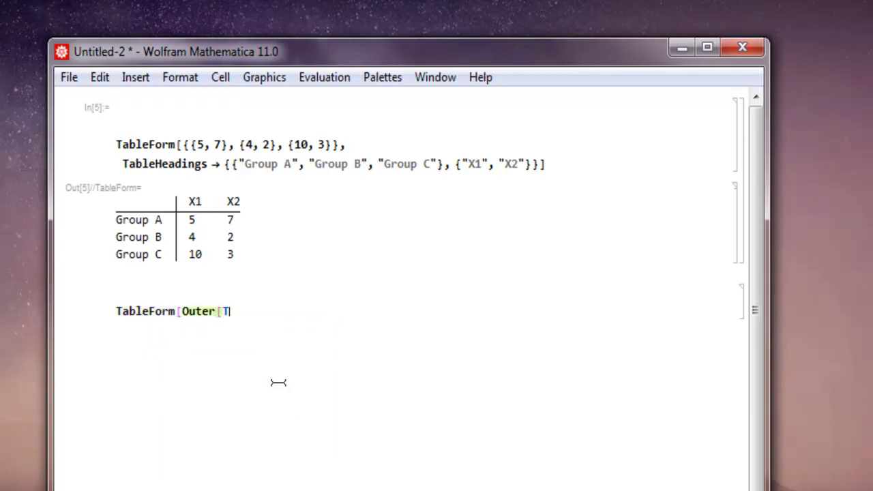
{"action": "type", "text": "Times"}
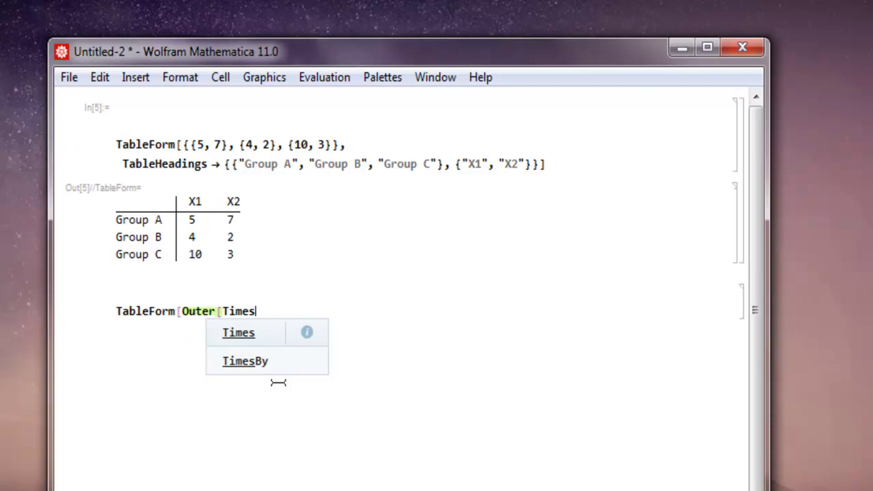
{"action": "type", "text": ","}
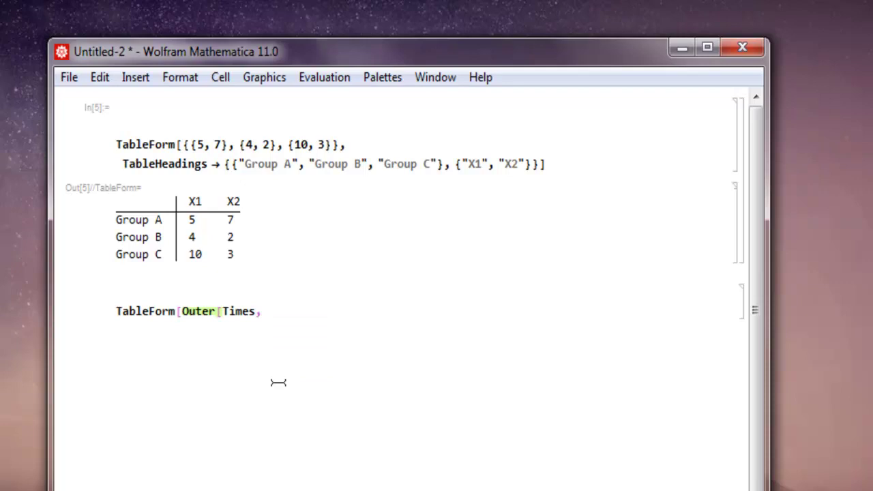
{"action": "type", "text": " Ra"}
{"action": "type", "text": "nge["}
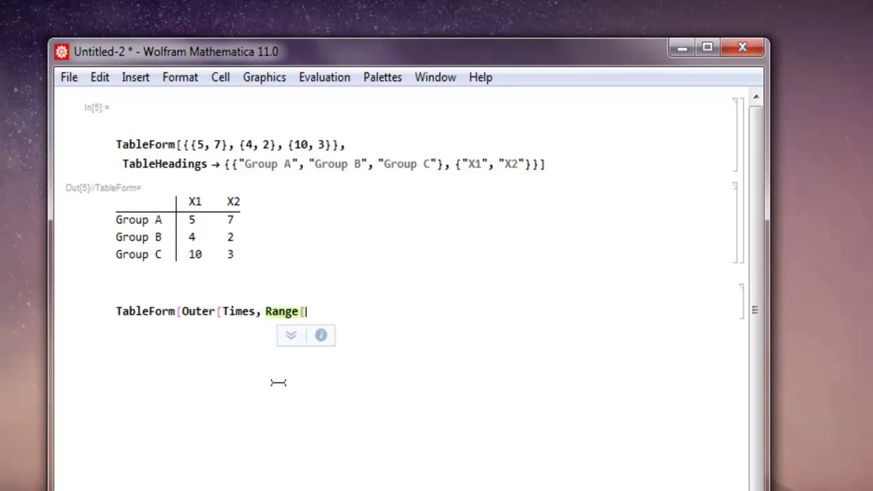
{"action": "type", "text": "10]"}
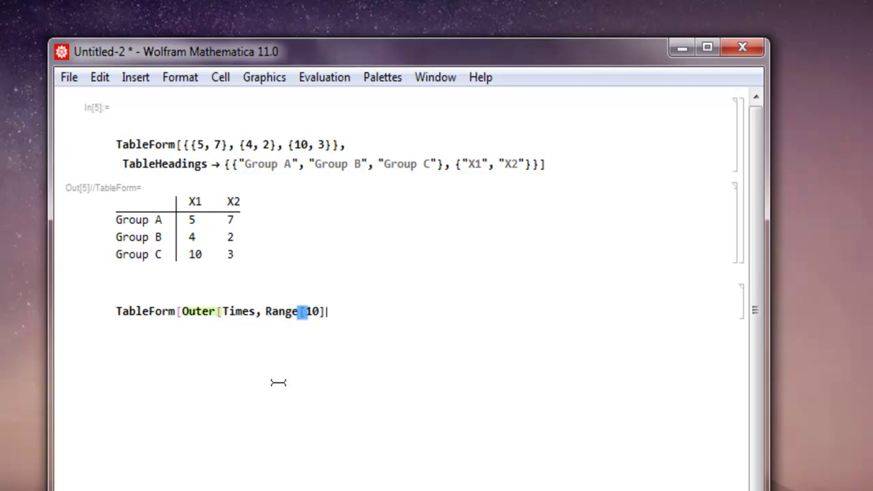
{"action": "type", "text": ","}
{"action": "type", "text": " Range"}
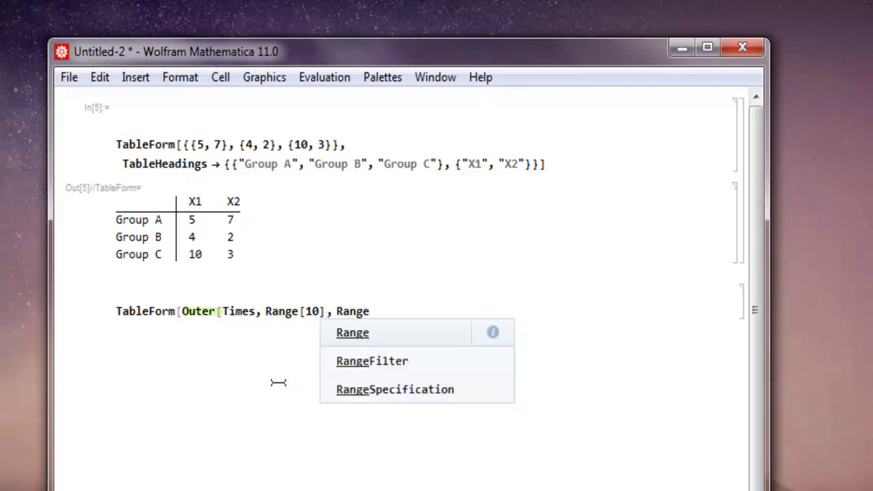
{"action": "type", "text": "[1"}
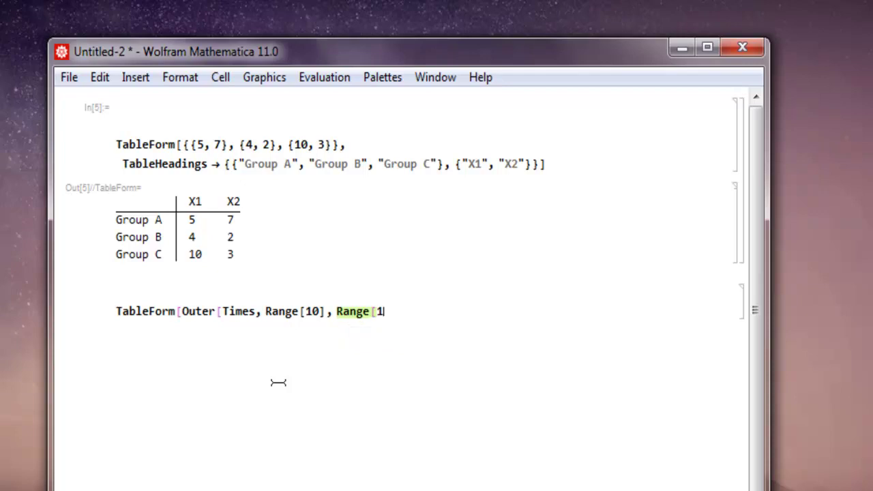
{"action": "type", "text": "0]]"}
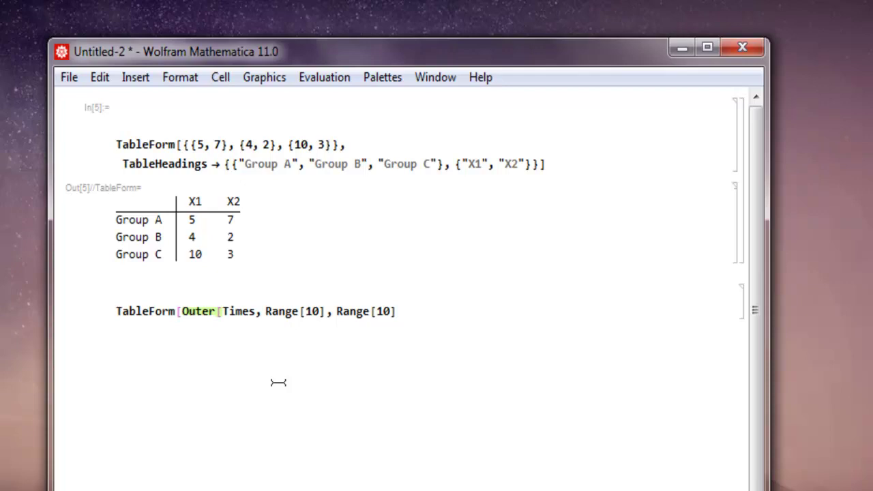
{"action": "type", "text": "]"}
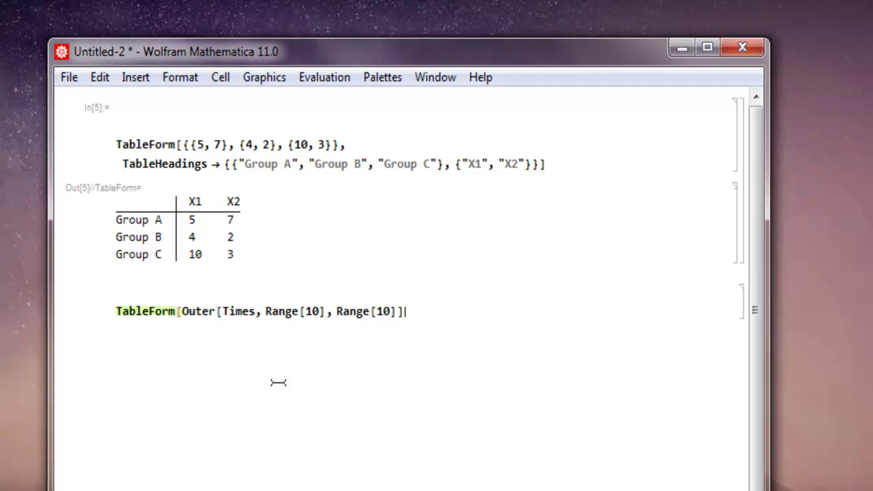
{"action": "type", "text": ","}
{"action": "type", "text": " Ta"}
{"action": "type", "text": "ble"}
Complete the option as TableHeadings -> Automatic and close the TableForm bracket
{"action": "key", "text": "Return"}
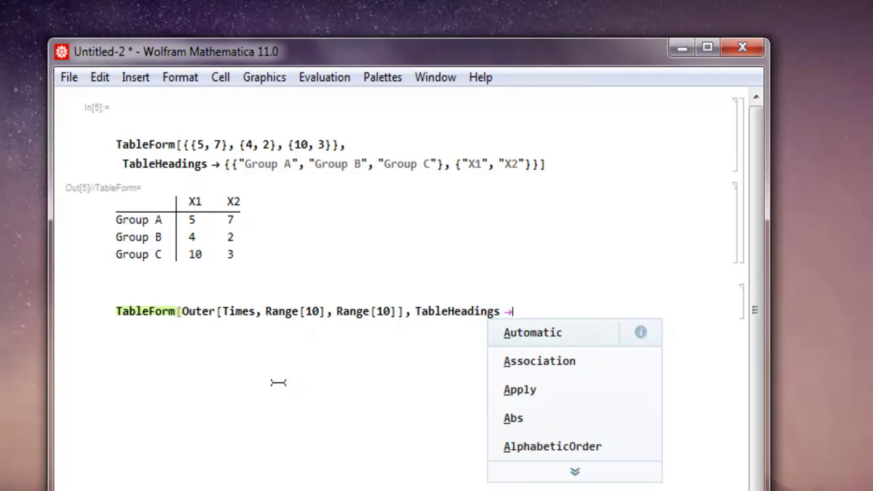
{"action": "type", "text": "Au"}
{"action": "key", "text": "Return"}
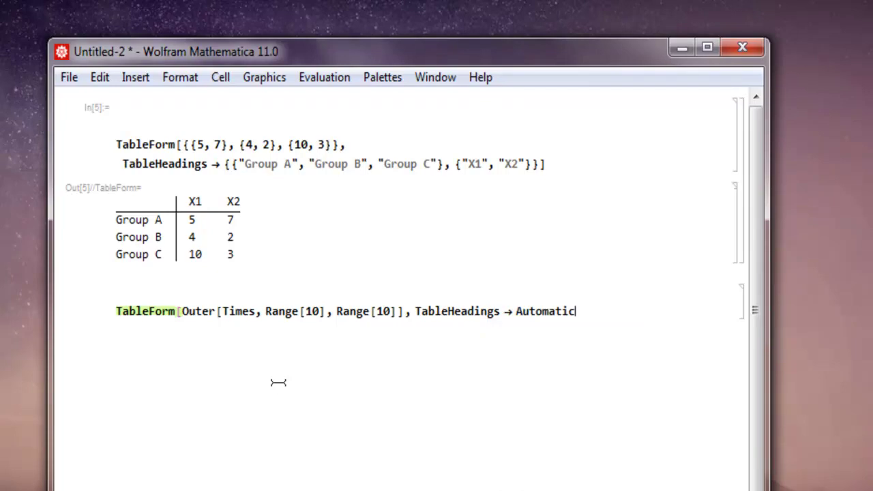
{"action": "type", "text": "]"}
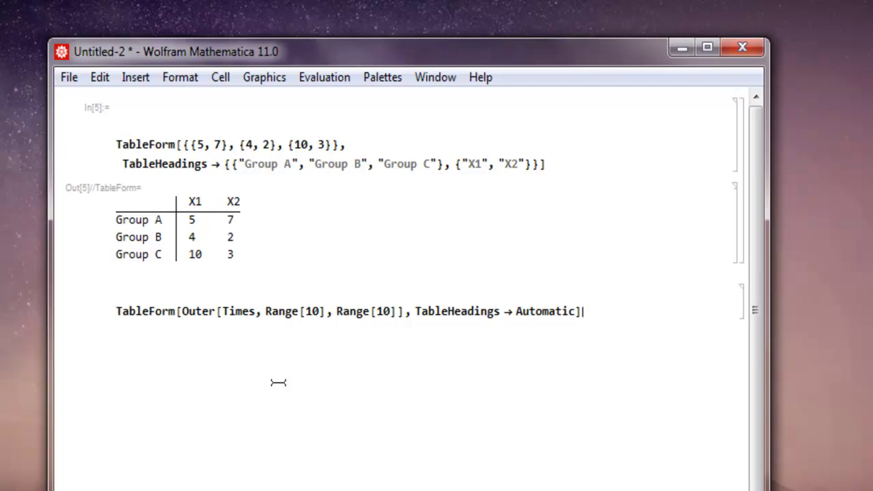
Evaluate the 10×10 multiplication table and scroll up to view both tables
{"action": "key", "text": "shift+Return"}
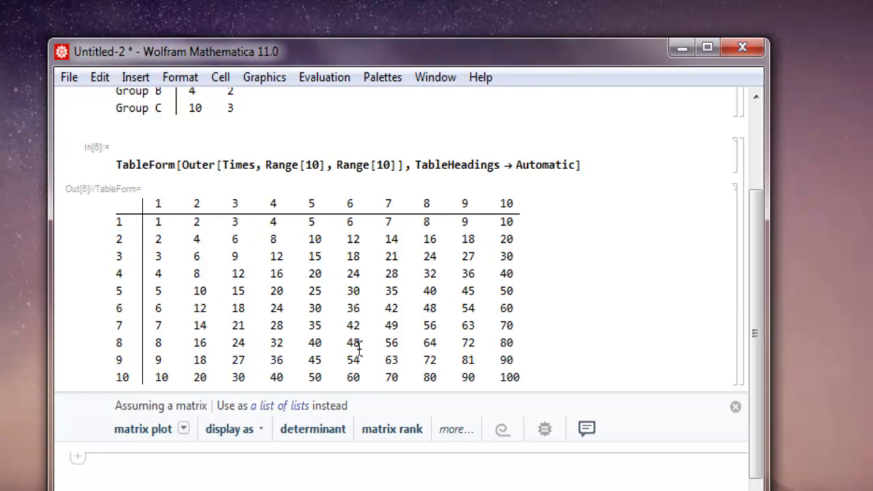
{"action": "scroll", "coordinate": [660, 348], "scroll_direction": "up", "scroll_amount": 4}
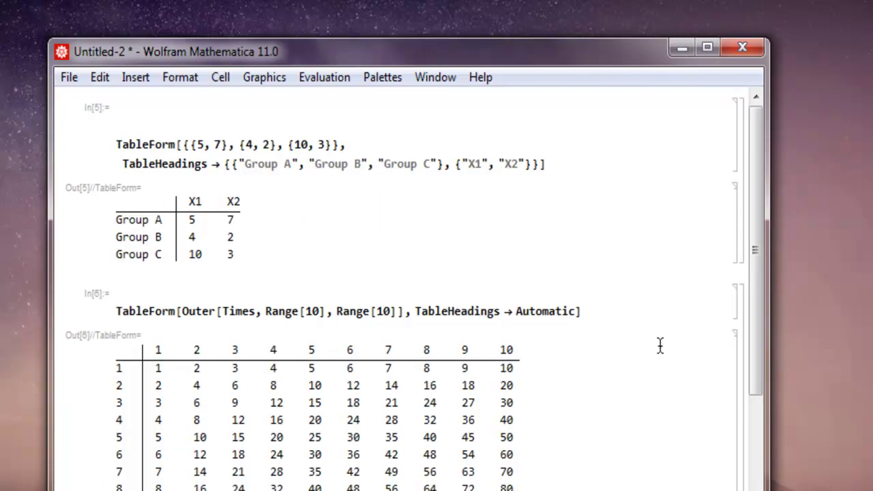